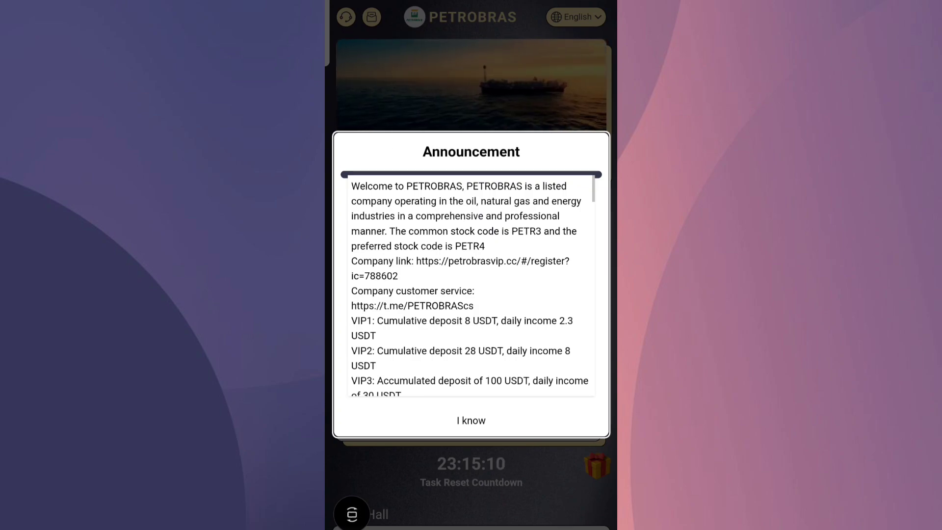
{"action": "scroll", "coordinate": [471, 287], "scroll_direction": "down", "scroll_amount": 3}
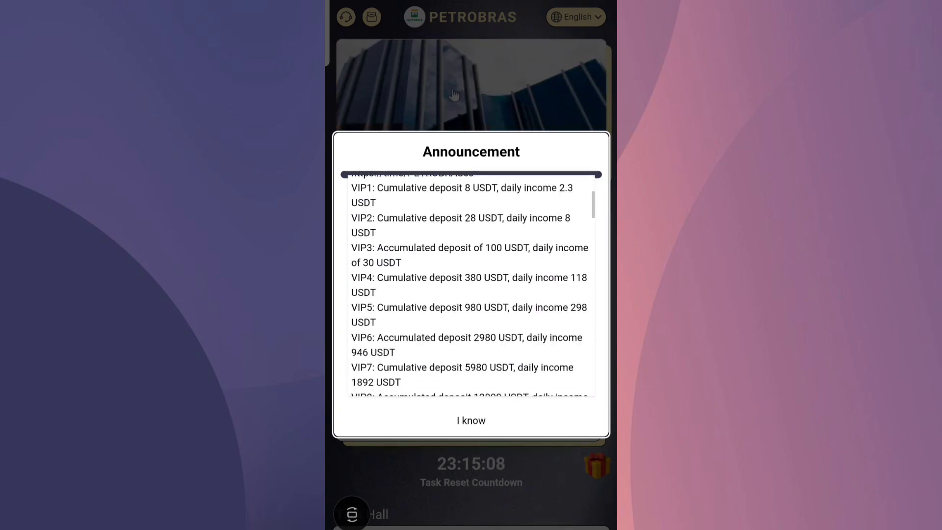
{"action": "scroll", "coordinate": [471, 287], "scroll_direction": "down", "scroll_amount": 3}
{"action": "scroll", "coordinate": [471, 287], "scroll_direction": "down", "scroll_amount": 3}
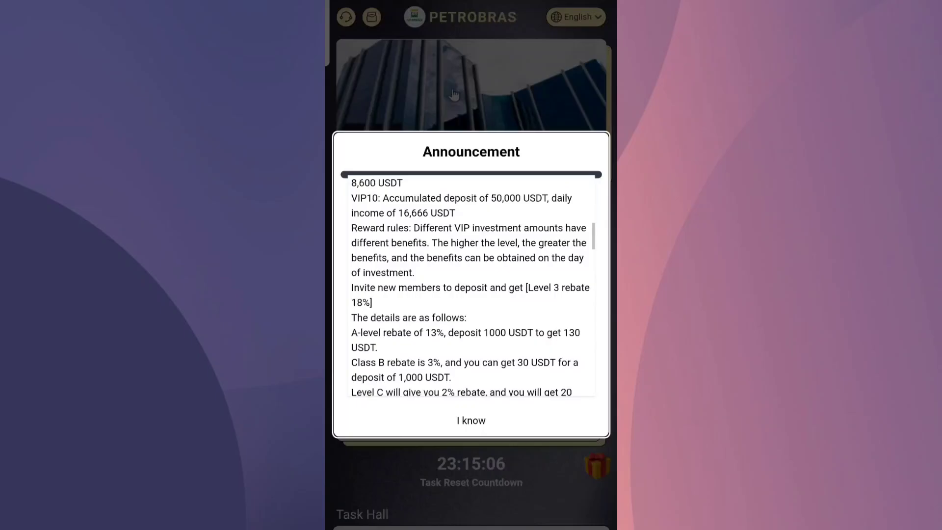
{"action": "scroll", "coordinate": [472, 287], "scroll_direction": "down", "scroll_amount": 2}
{"action": "scroll", "coordinate": [471, 288], "scroll_direction": "down", "scroll_amount": 2}
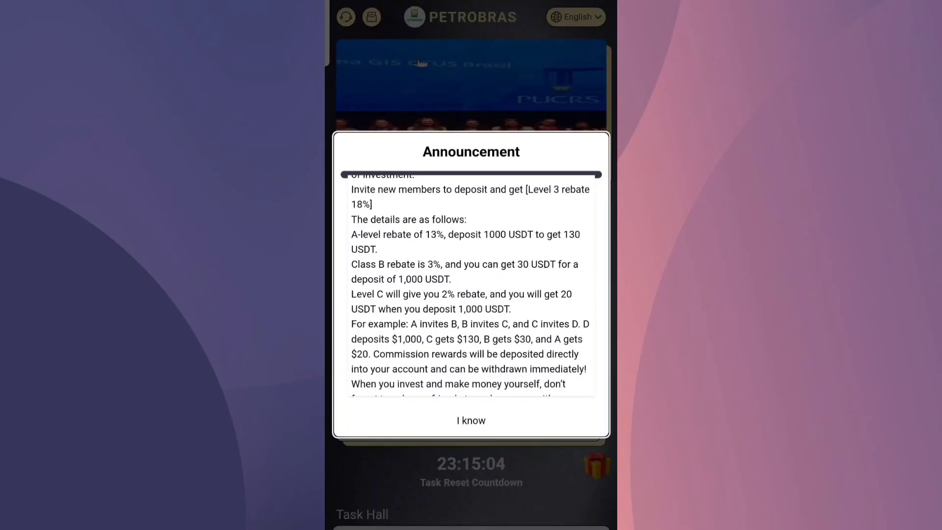
{"action": "scroll", "coordinate": [471, 287], "scroll_direction": "down", "scroll_amount": 2}
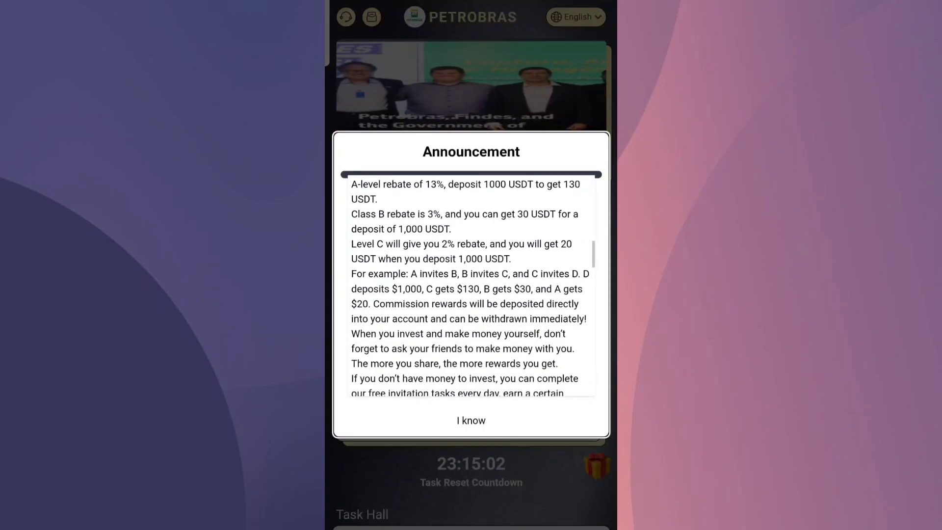
{"action": "scroll", "coordinate": [471, 287], "scroll_direction": "down", "scroll_amount": 3}
{"action": "scroll", "coordinate": [471, 287], "scroll_direction": "down", "scroll_amount": 2}
{"action": "scroll", "coordinate": [471, 288], "scroll_direction": "down", "scroll_amount": 3}
{"action": "scroll", "coordinate": [471, 287], "scroll_direction": "down", "scroll_amount": 3}
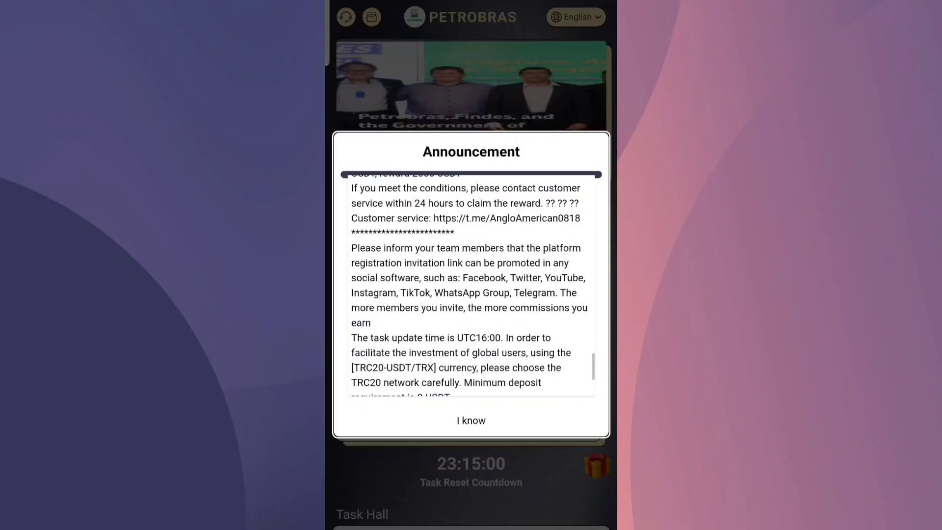
{"action": "scroll", "coordinate": [471, 287], "scroll_direction": "down", "scroll_amount": 3}
{"action": "scroll", "coordinate": [471, 288], "scroll_direction": "down", "scroll_amount": 1}
Dismiss the announcement, view the Company Profile page, and return to the home dashboard.
{"action": "left_click", "coordinate": [471, 420]}
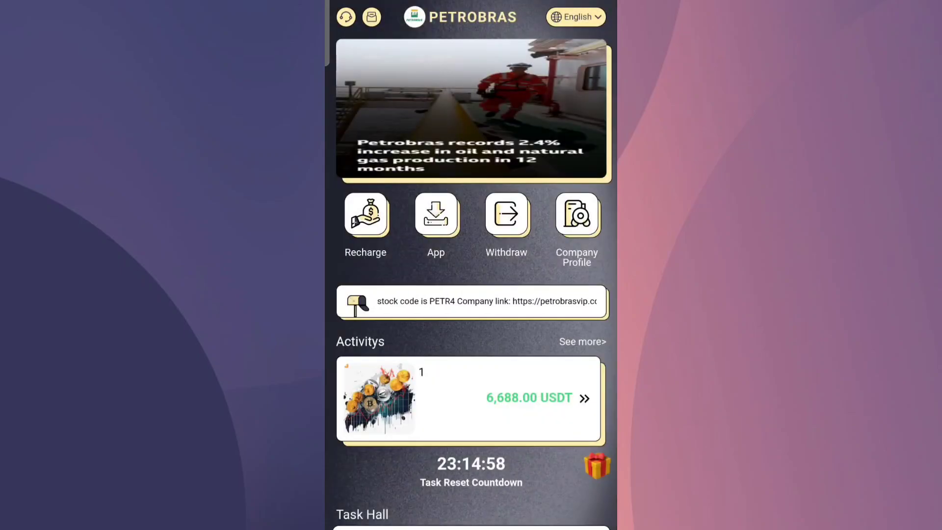
{"action": "left_click", "coordinate": [577, 214]}
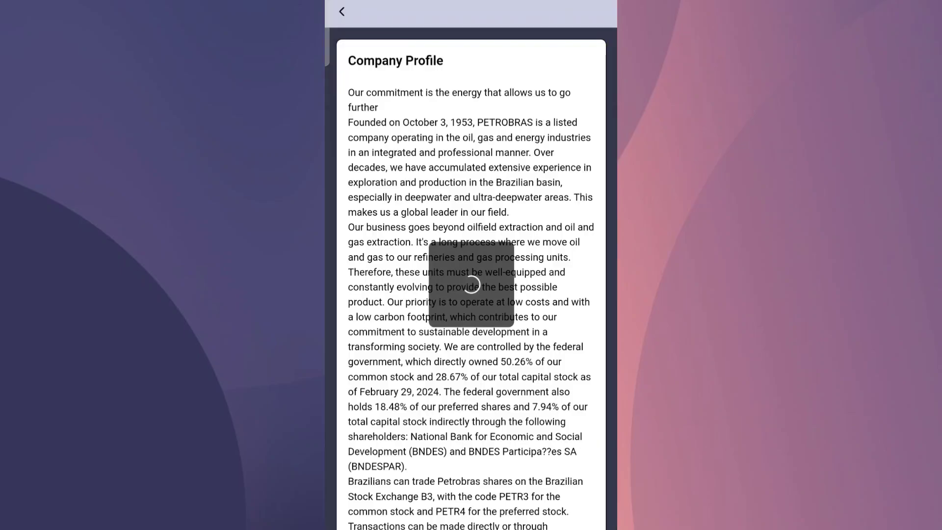
{"action": "scroll", "coordinate": [471, 265], "scroll_direction": "down", "scroll_amount": 3}
{"action": "scroll", "coordinate": [471, 265], "scroll_direction": "up", "scroll_amount": 3}
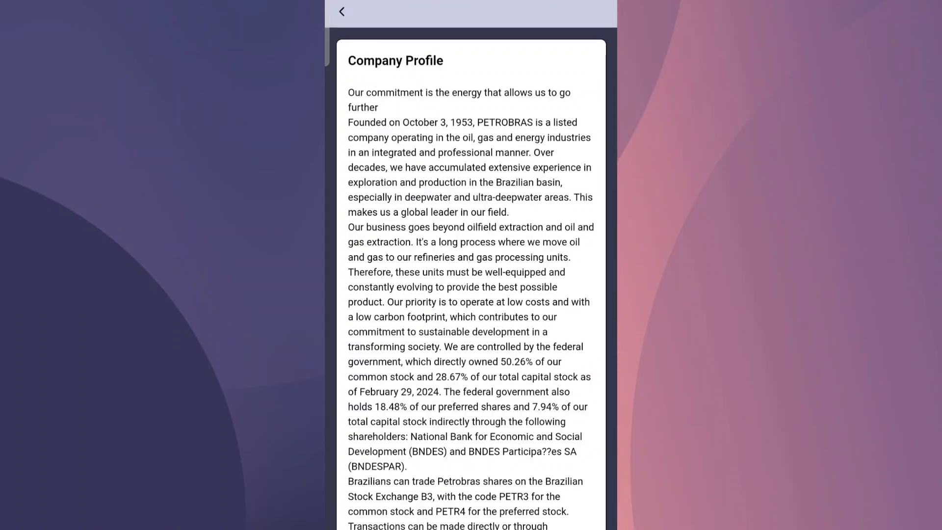
{"action": "left_click_drag", "start_coordinate": [326, 236], "coordinate": [354, 236]}
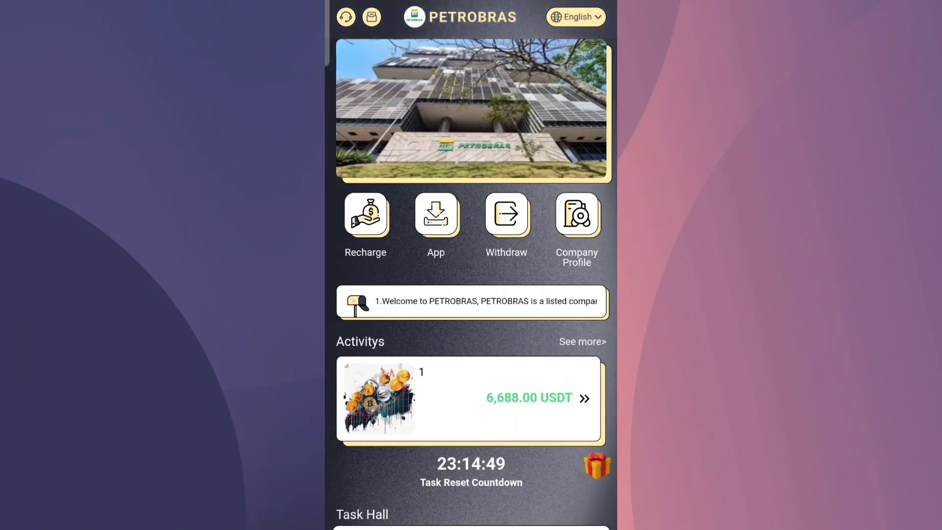
Open the TRC20-USDT deposit address page and mark the recharge as completed.
{"action": "left_click", "coordinate": [366, 215]}
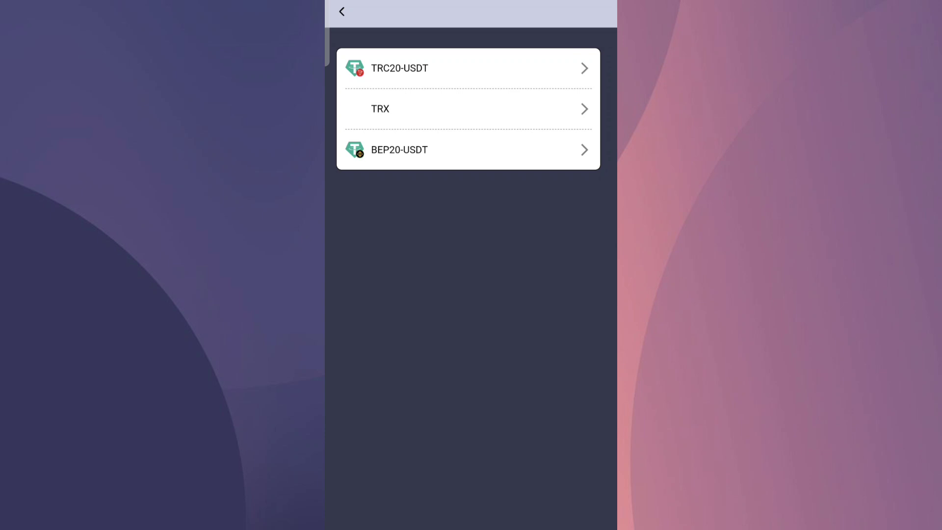
{"action": "left_click", "coordinate": [468, 68]}
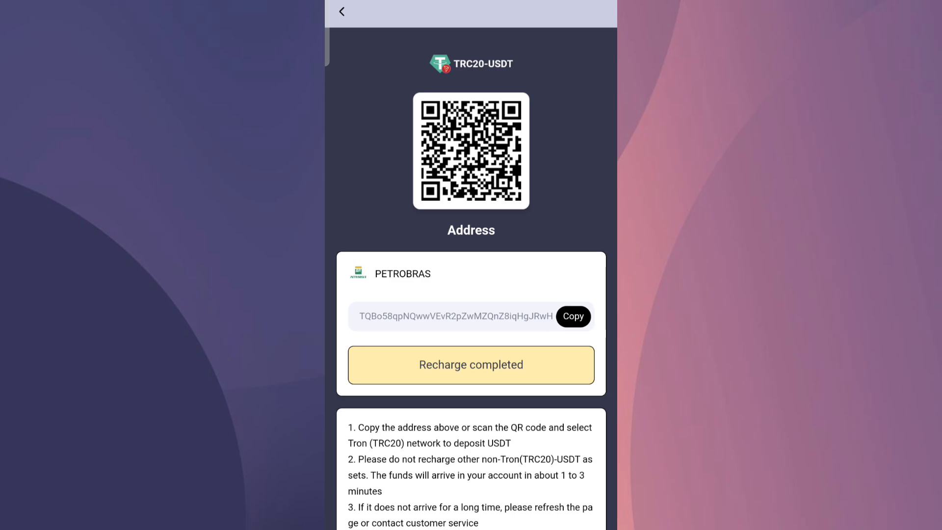
{"action": "left_click", "coordinate": [471, 364]}
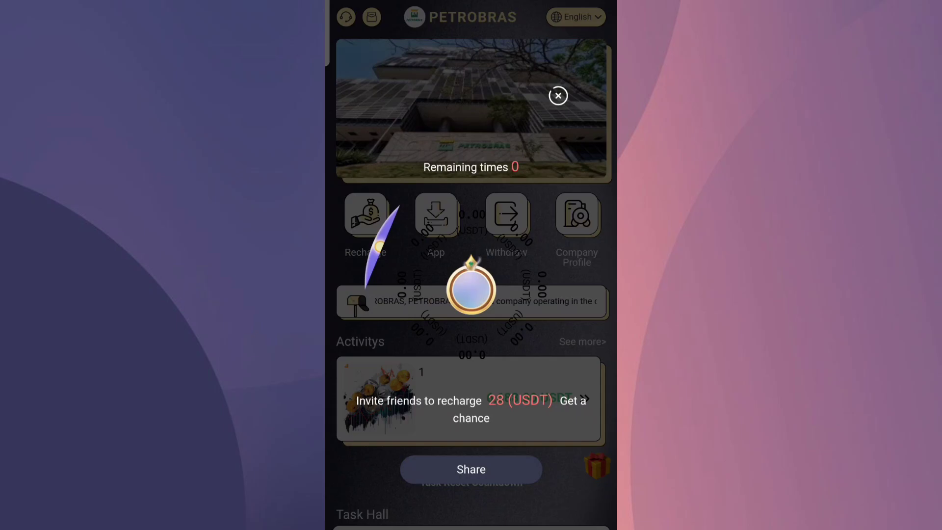
Close the lucky-wheel popup, open today's Task Hall task, and view in-progress tasks.
{"action": "left_click", "coordinate": [471, 289]}
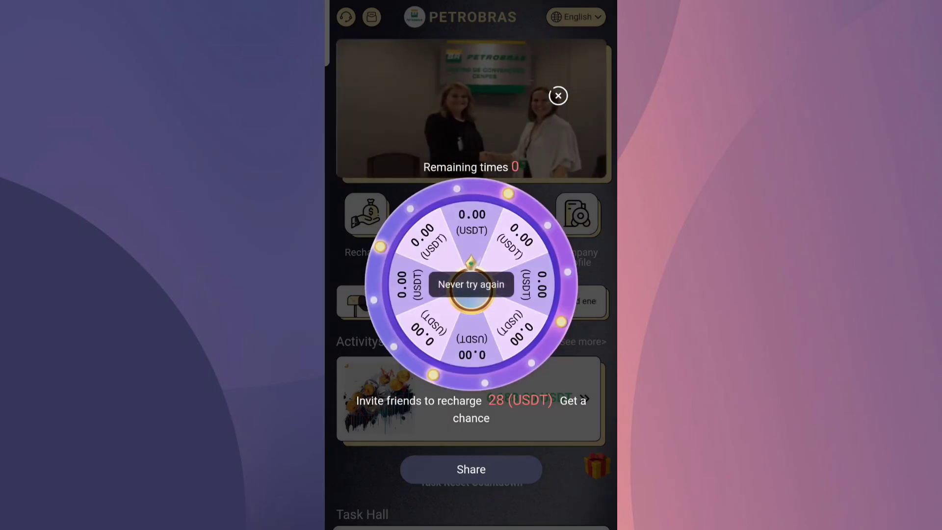
{"action": "left_click", "coordinate": [558, 96]}
{"action": "scroll", "coordinate": [471, 294], "scroll_direction": "down", "scroll_amount": 3}
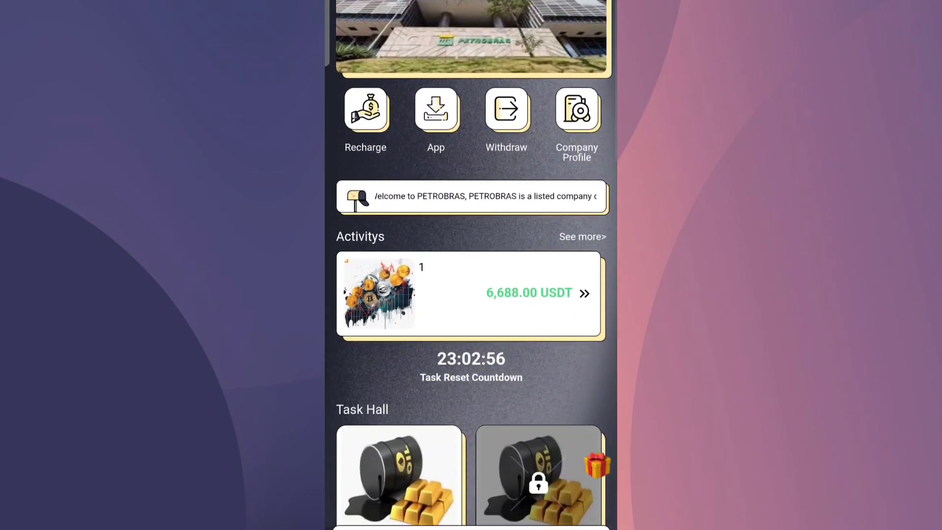
{"action": "left_click", "coordinate": [398, 413]}
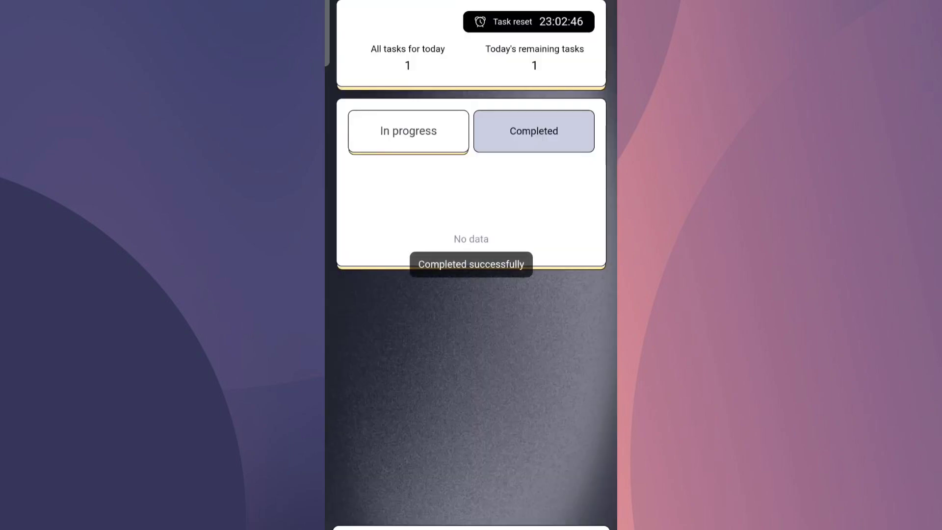
{"action": "left_click", "coordinate": [408, 131]}
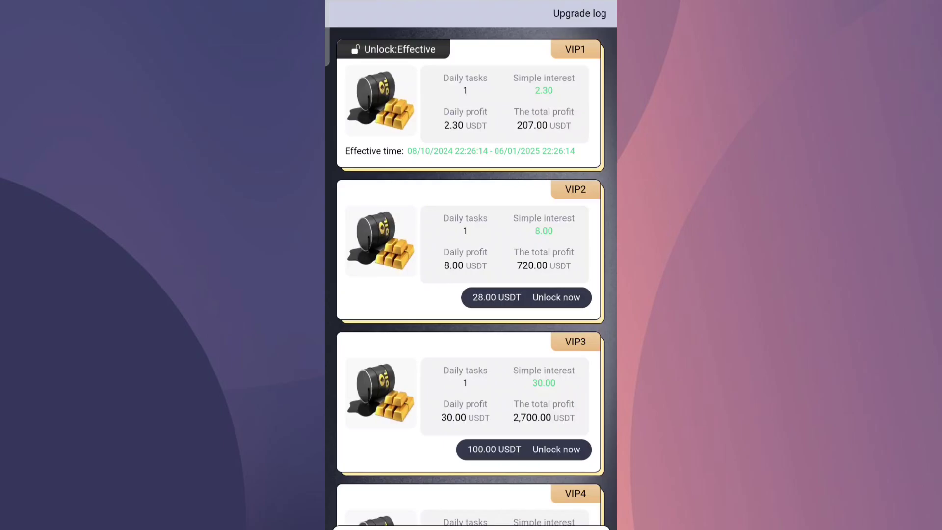
{"action": "scroll", "coordinate": [471, 265], "scroll_direction": "down", "scroll_amount": 10}
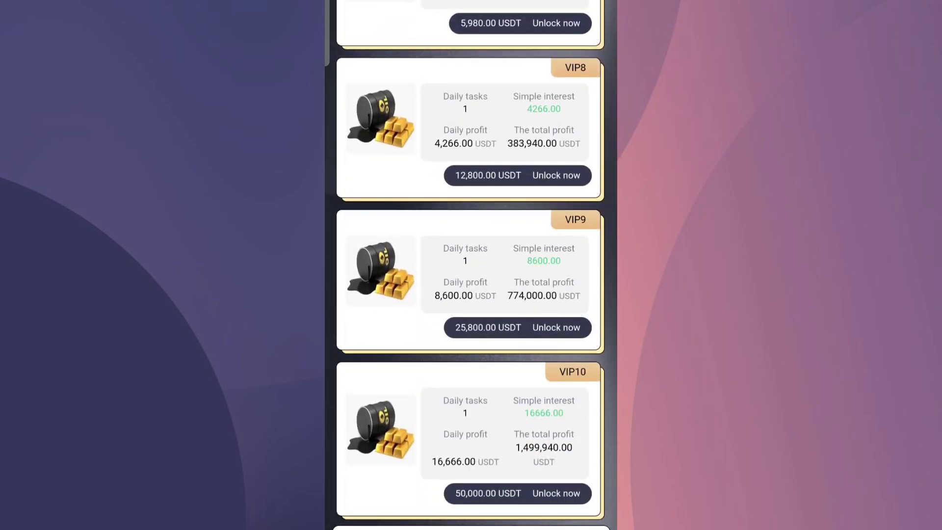
{"action": "scroll", "coordinate": [471, 265], "scroll_direction": "up", "scroll_amount": 10}
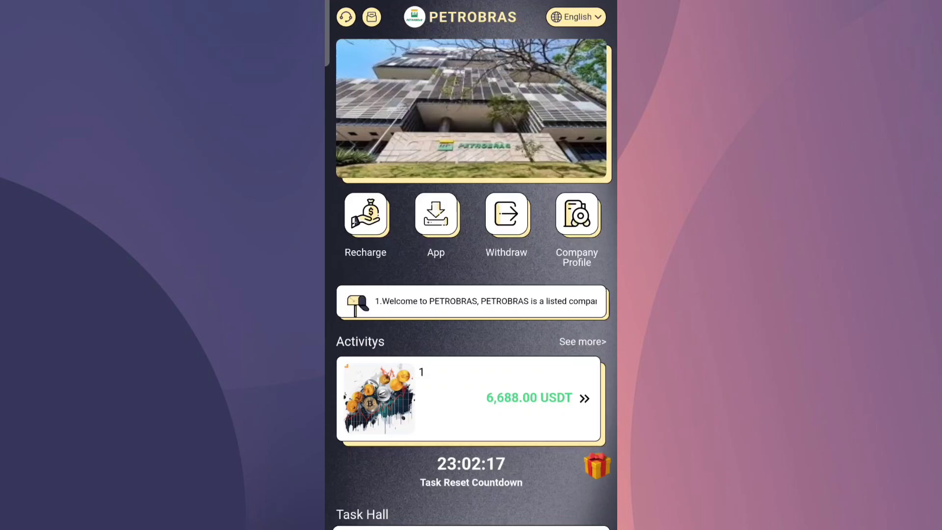
Withdraw 2.3 USDT to the pasted TRC20 address using the account password.
{"action": "left_click", "coordinate": [507, 216]}
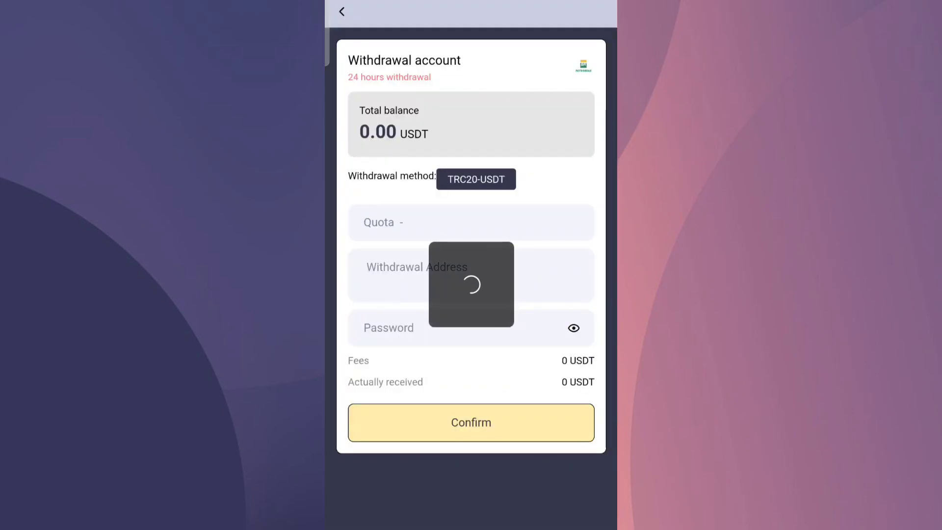
{"action": "left_click", "coordinate": [471, 222]}
{"action": "type", "text": "2.3"}
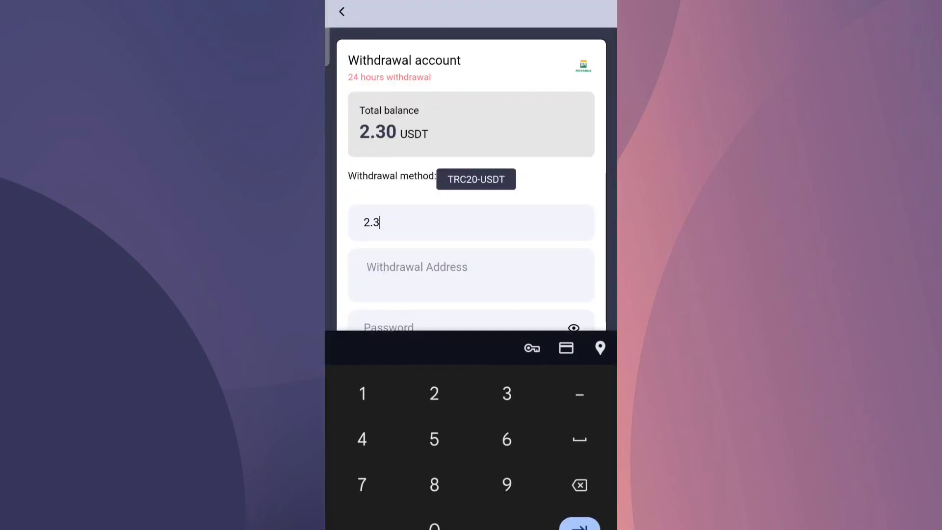
{"action": "left_click", "coordinate": [471, 274]}
{"action": "left_click", "coordinate": [427, 345]}
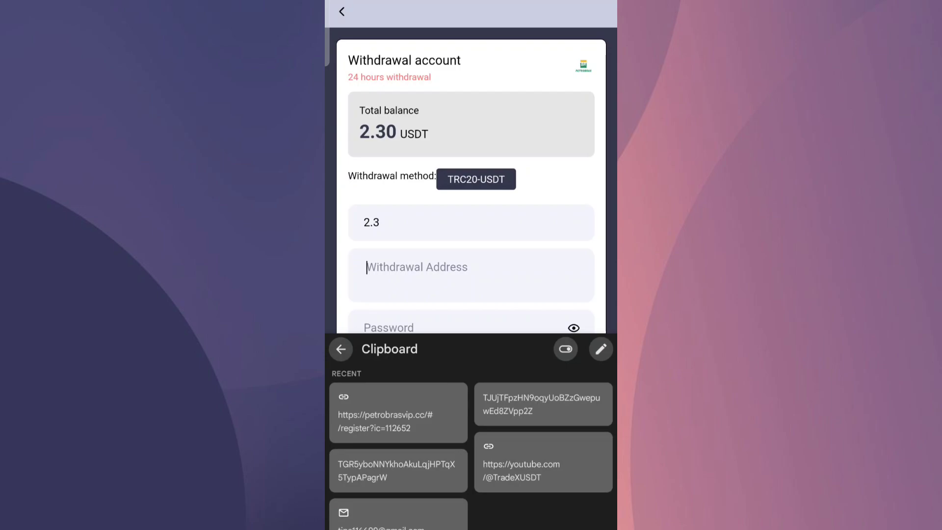
{"action": "left_click", "coordinate": [398, 470]}
{"action": "left_click", "coordinate": [441, 328]}
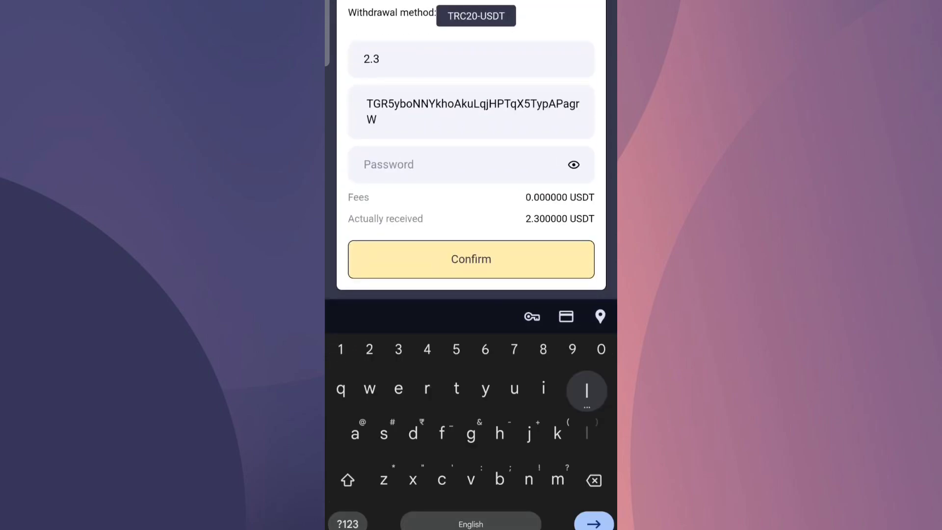
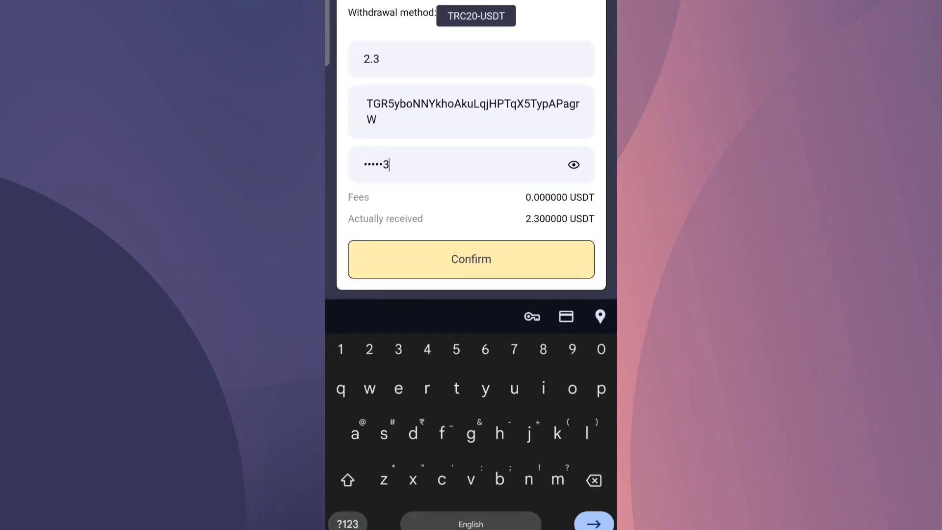
{"action": "left_click", "coordinate": [472, 259]}
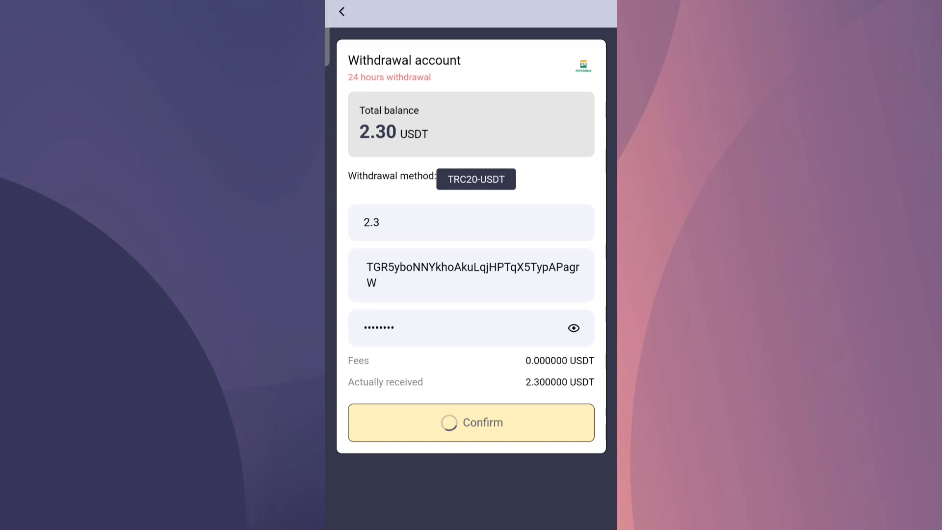
{"action": "left_click_drag", "start_coordinate": [616, 339], "coordinate": [588, 339]}
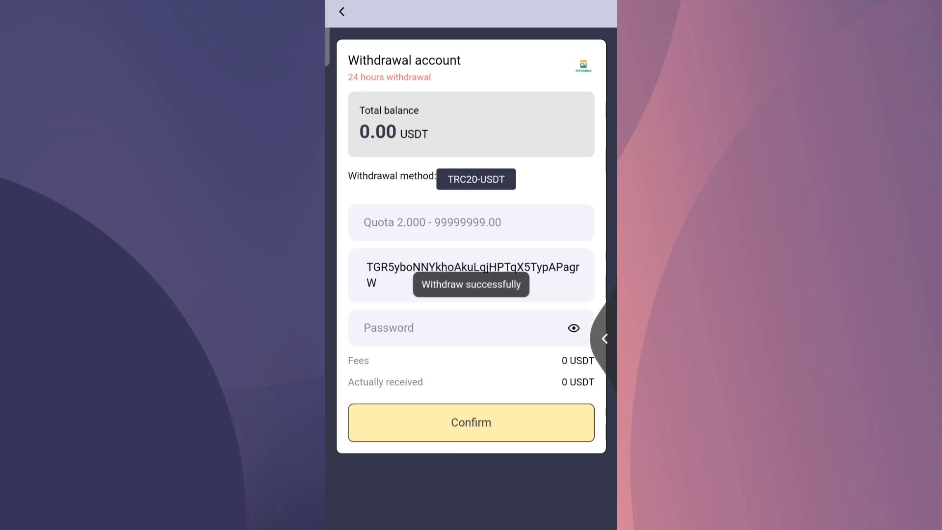